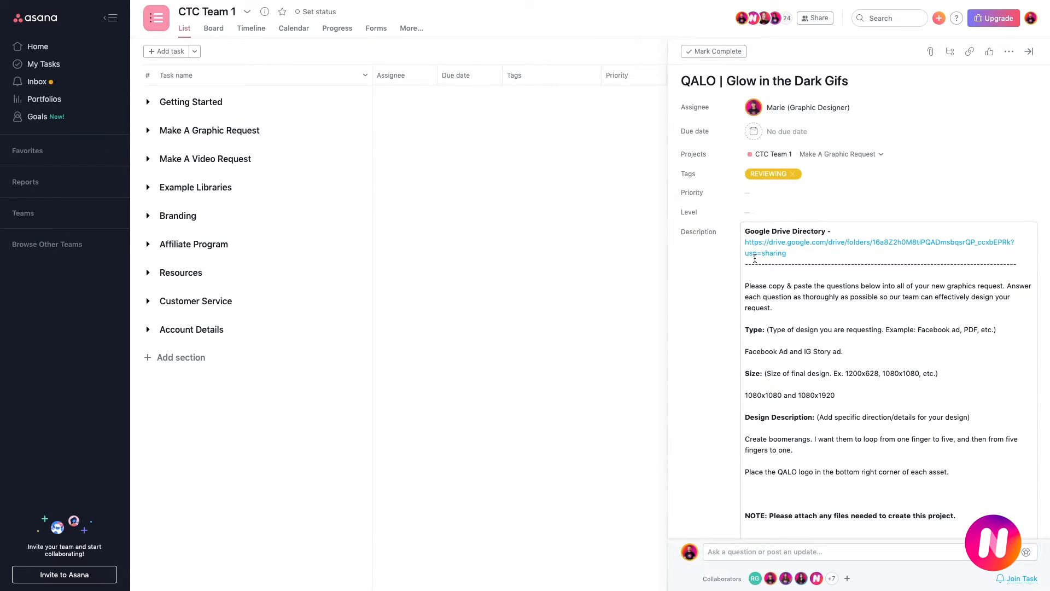
Open the Google Drive Directory link from the description of the QALO | Glow in the Dark Gifs task.
{"action": "triple_click", "coordinate": [795, 255]}
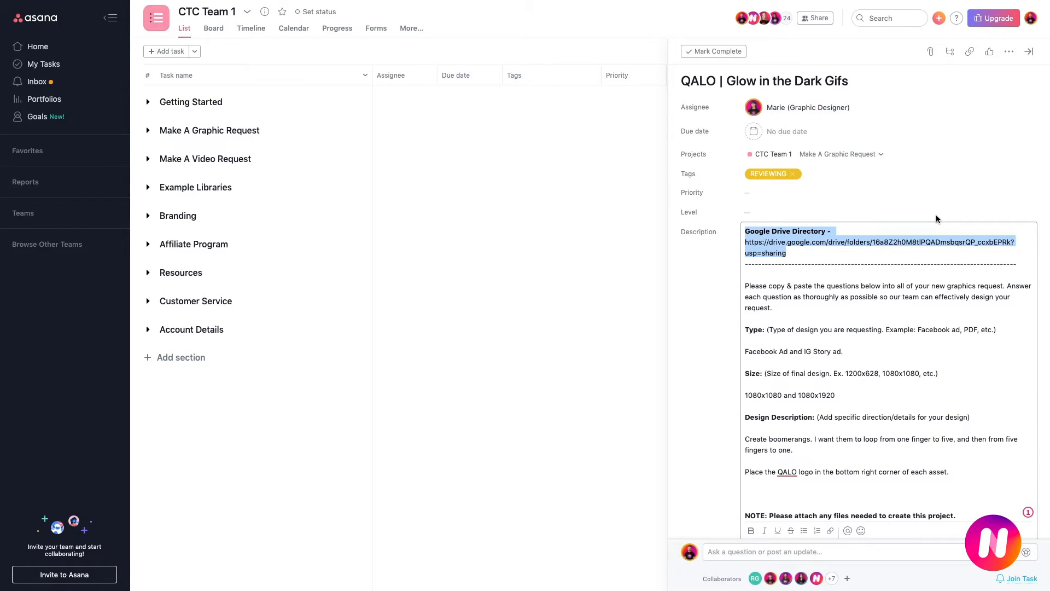
{"action": "mouse_move", "coordinate": [862, 246]}
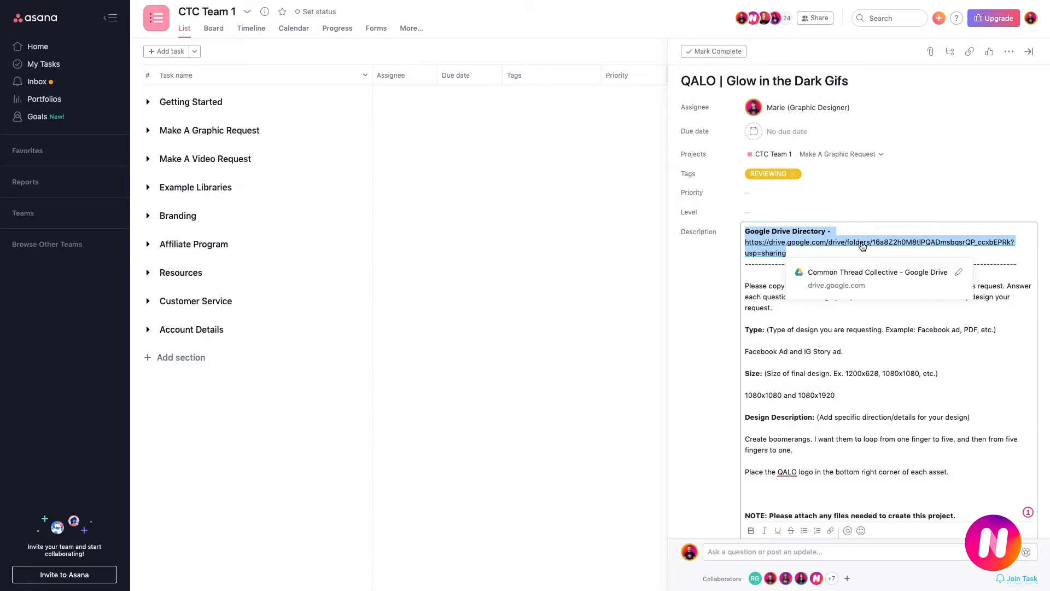
{"action": "left_click", "coordinate": [956, 207]}
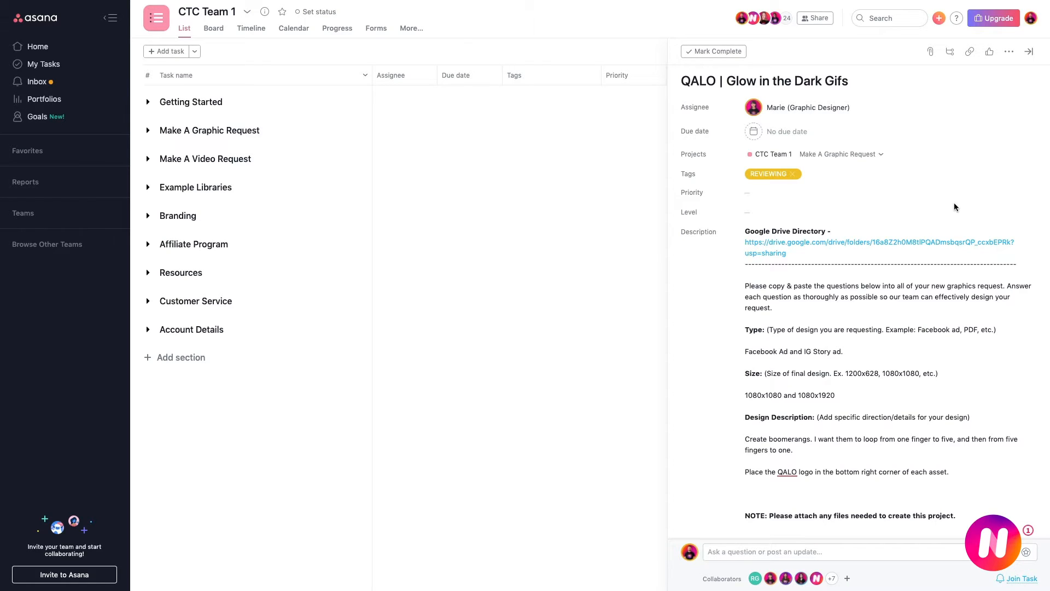
{"action": "left_click", "coordinate": [835, 247]}
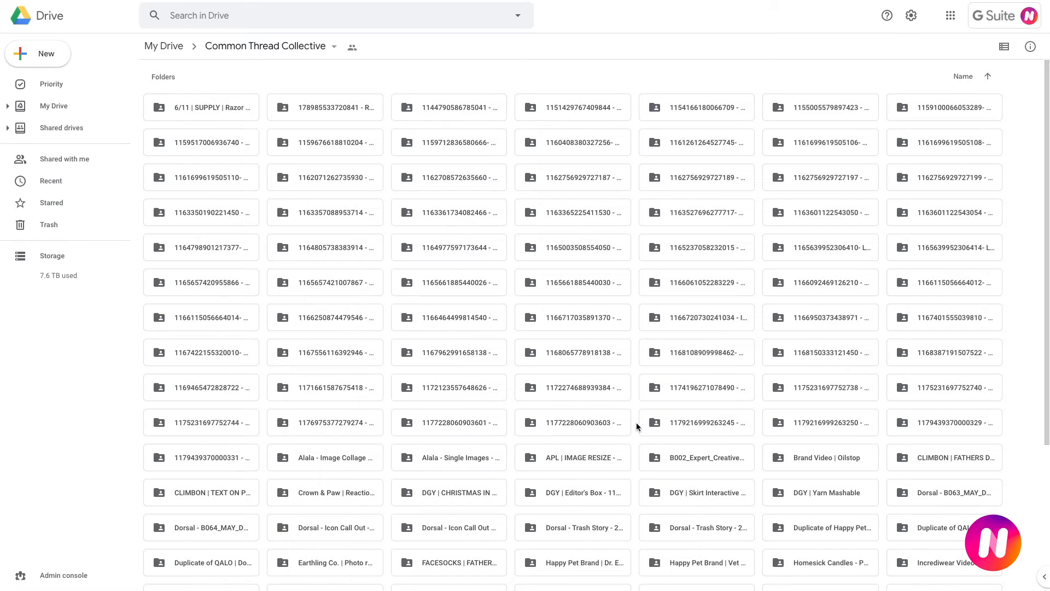
Start a new folder in Common Thread Collective, using the copied Asana task title to name it "QALO | Glow in the Dark Gifs -".
{"action": "right_click", "coordinate": [634, 228]}
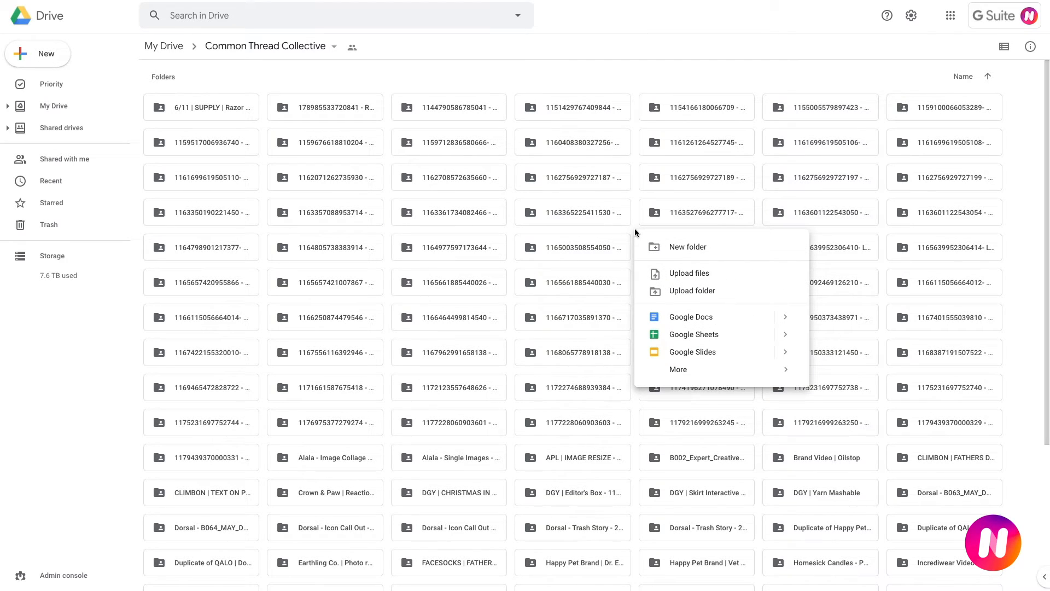
{"action": "left_click", "coordinate": [679, 249]}
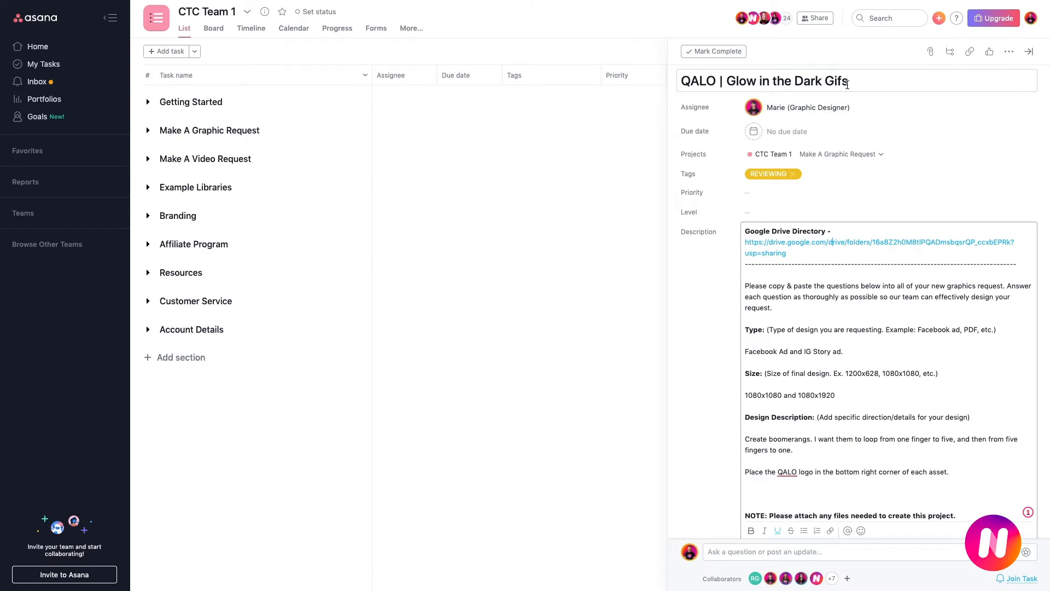
{"action": "left_click", "coordinate": [823, 83]}
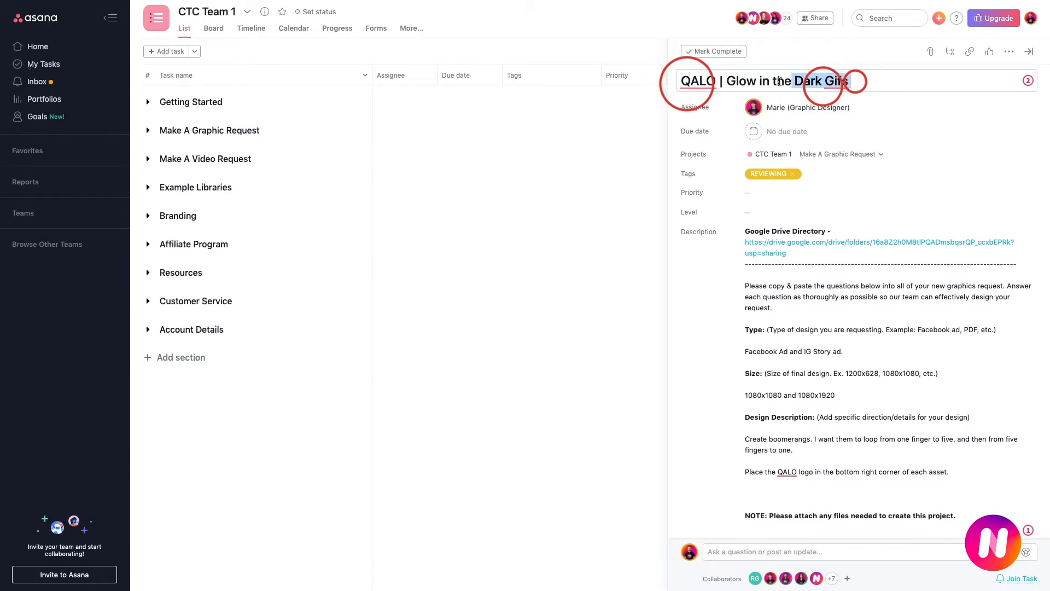
{"action": "triple_click", "coordinate": [824, 83]}
{"action": "key", "text": "ctrl+c"}
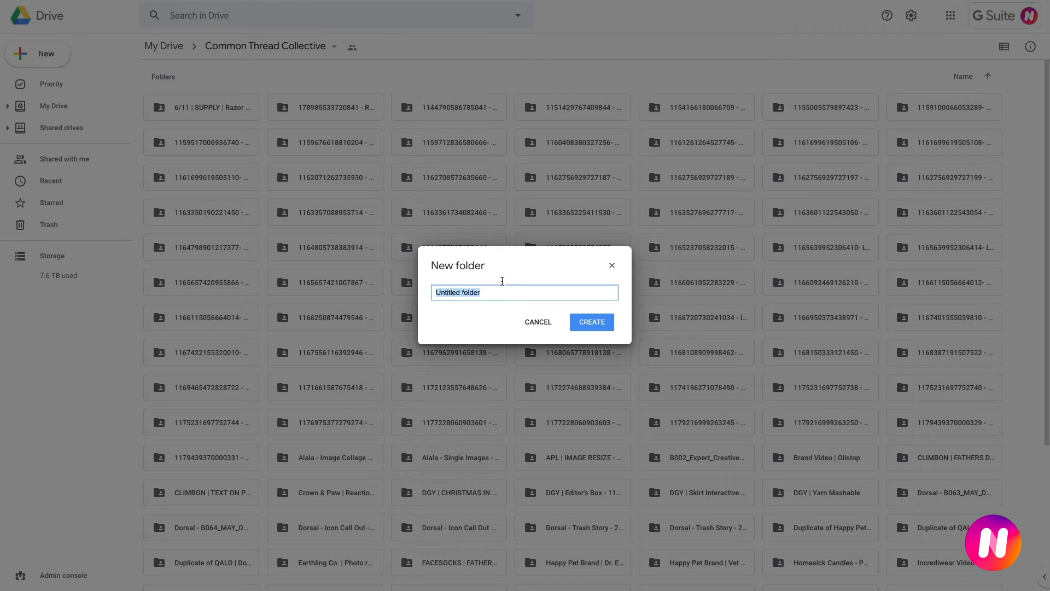
{"action": "left_click", "coordinate": [488, 292]}
{"action": "key", "text": "ctrl+a"}
{"action": "key", "text": "ctrl+v"}
{"action": "type", "text": "-"}
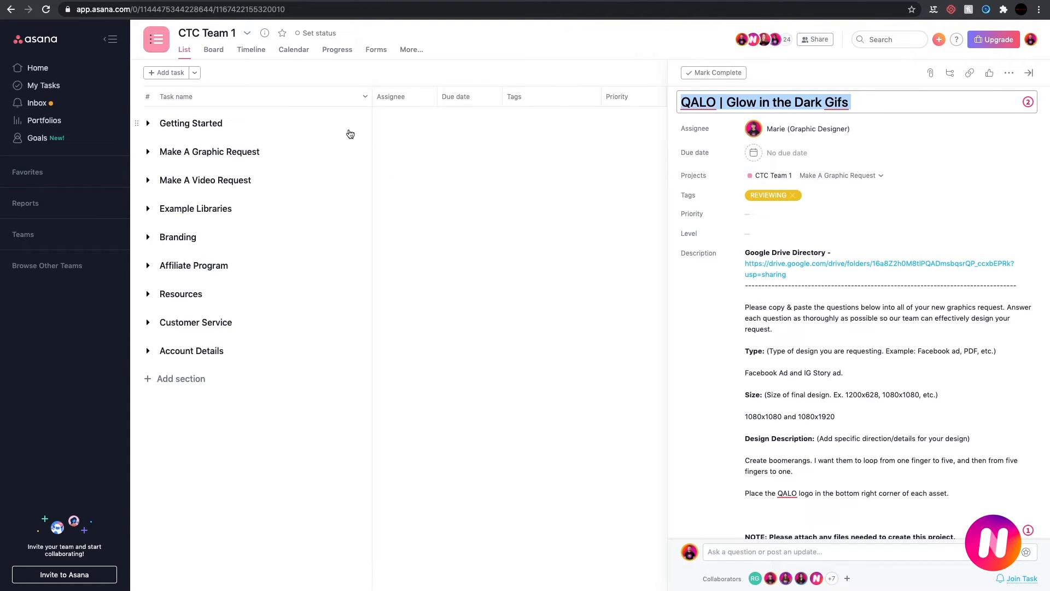
{"action": "left_click", "coordinate": [227, 11]}
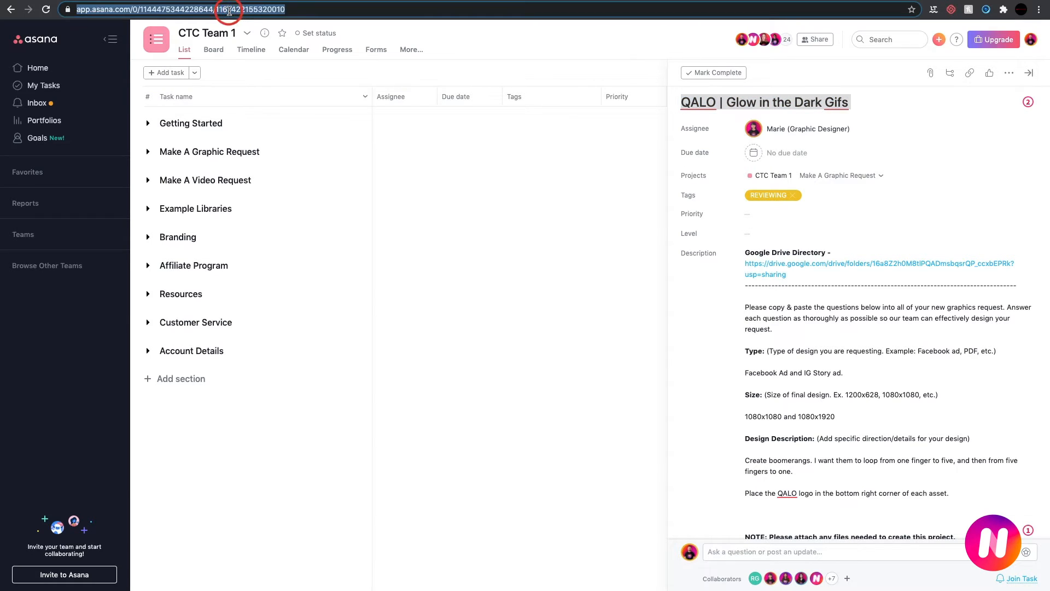
{"action": "left_click", "coordinate": [240, 10]}
{"action": "left_click_drag", "start_coordinate": [239, 10], "coordinate": [319, 12]}
{"action": "key", "text": "ctrl+c"}
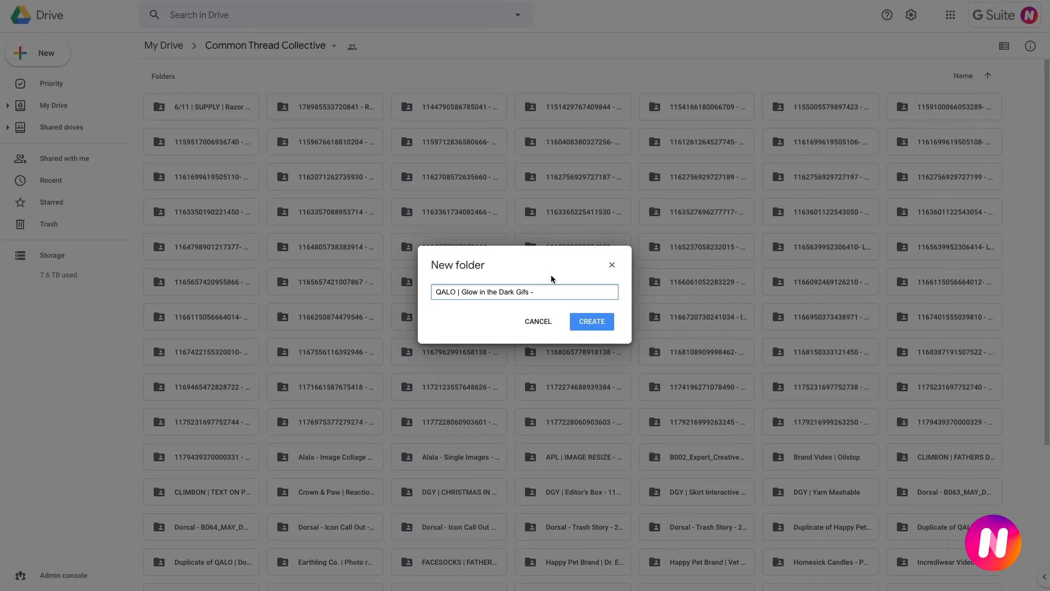
{"action": "left_click", "coordinate": [549, 291]}
{"action": "key", "text": "ctrl+v"}
{"action": "left_click", "coordinate": [537, 292]}
{"action": "key", "text": "BackSpace"}
{"action": "left_click", "coordinate": [606, 293]}
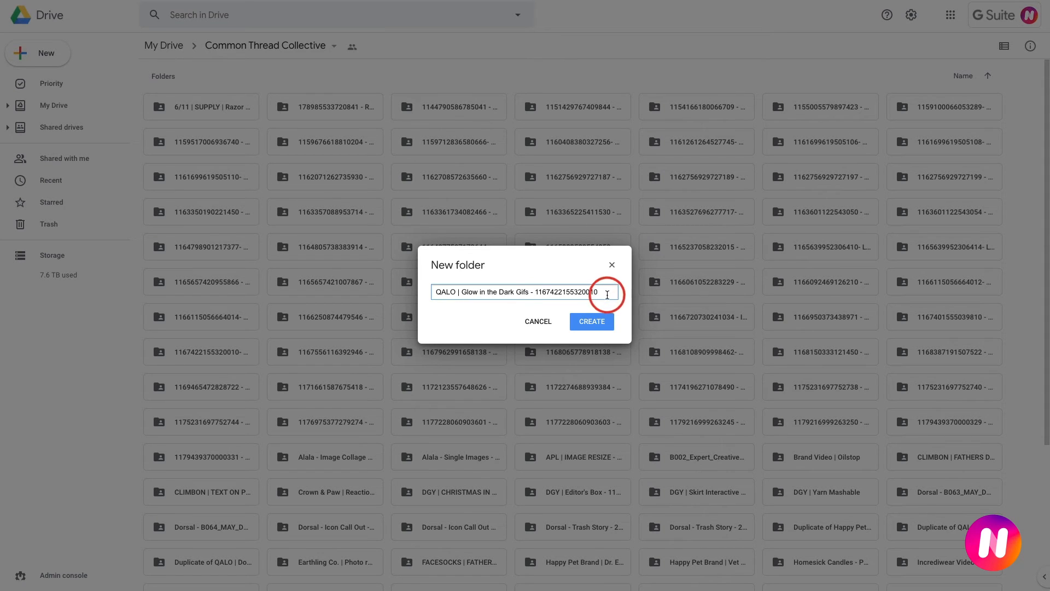
{"action": "type", "text": "1"}
{"action": "left_click", "coordinate": [604, 326]}
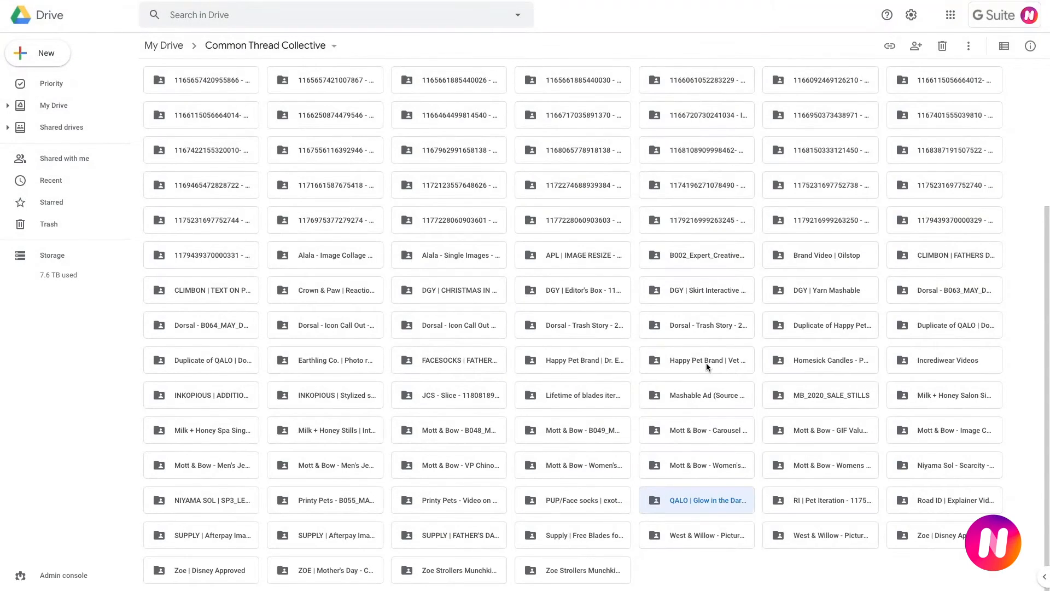
{"action": "double_click", "coordinate": [697, 506]}
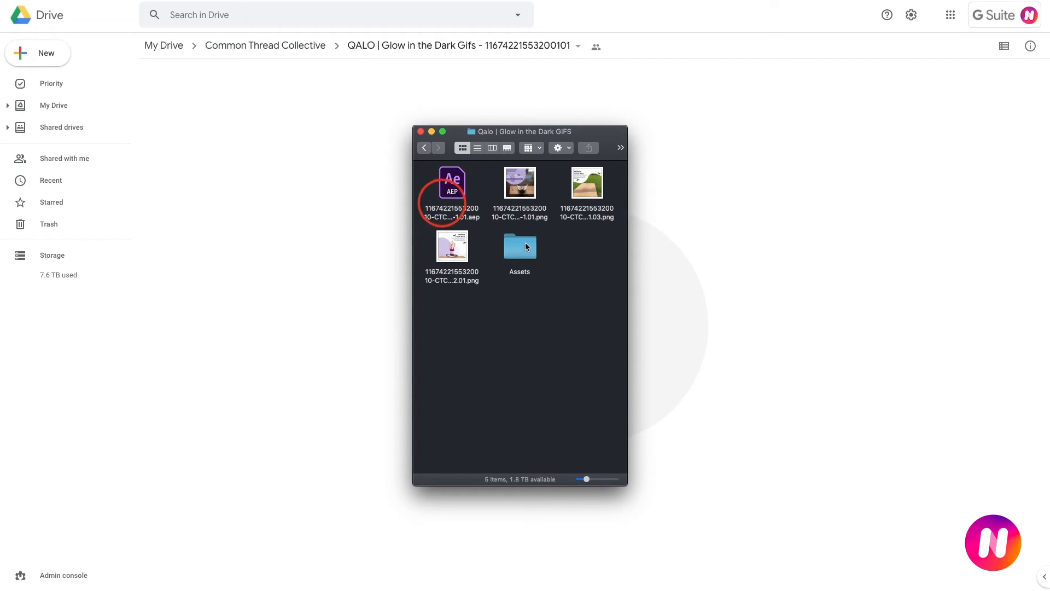
{"action": "left_click", "coordinate": [511, 186]}
{"action": "left_click", "coordinate": [580, 183]}
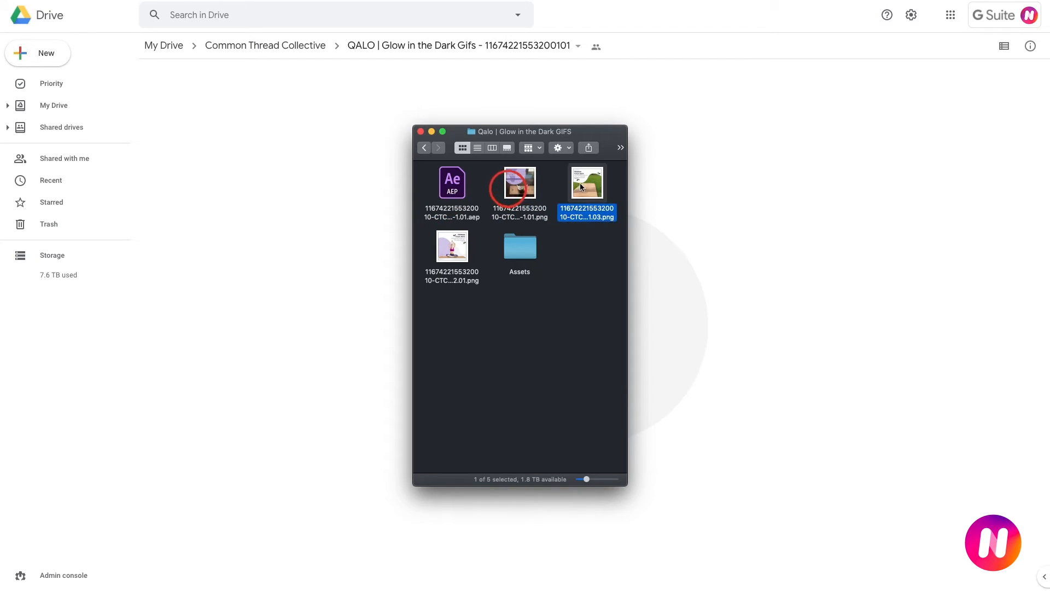
{"action": "left_click", "coordinate": [462, 247]}
{"action": "left_click", "coordinate": [524, 251]}
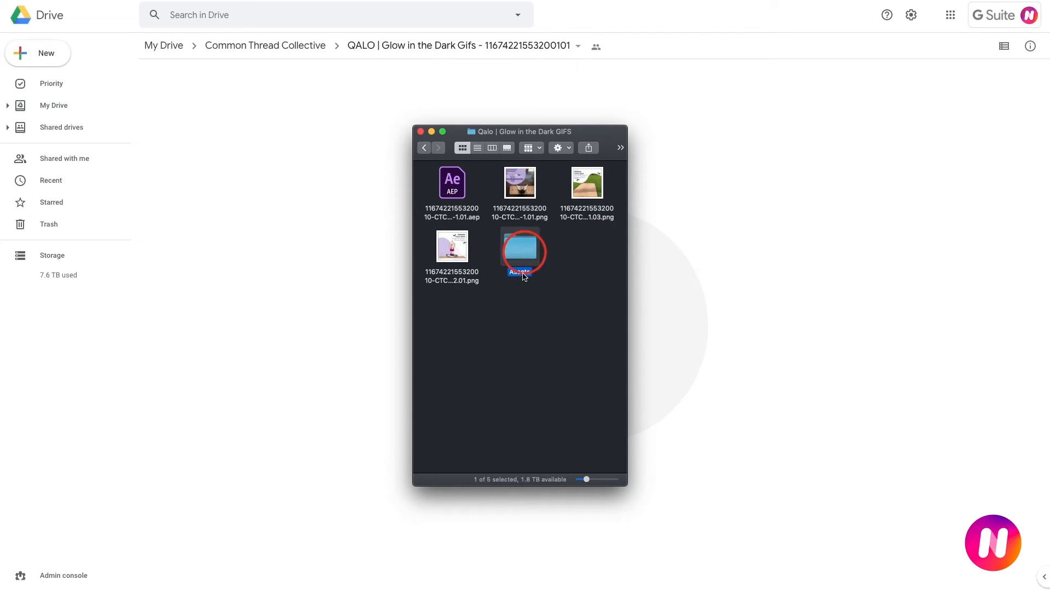
Create a folder named "Final Png" inside the local Qalo | Glow in the Dark GIFS folder.
{"action": "right_click", "coordinate": [498, 330]}
{"action": "left_click", "coordinate": [528, 338]}
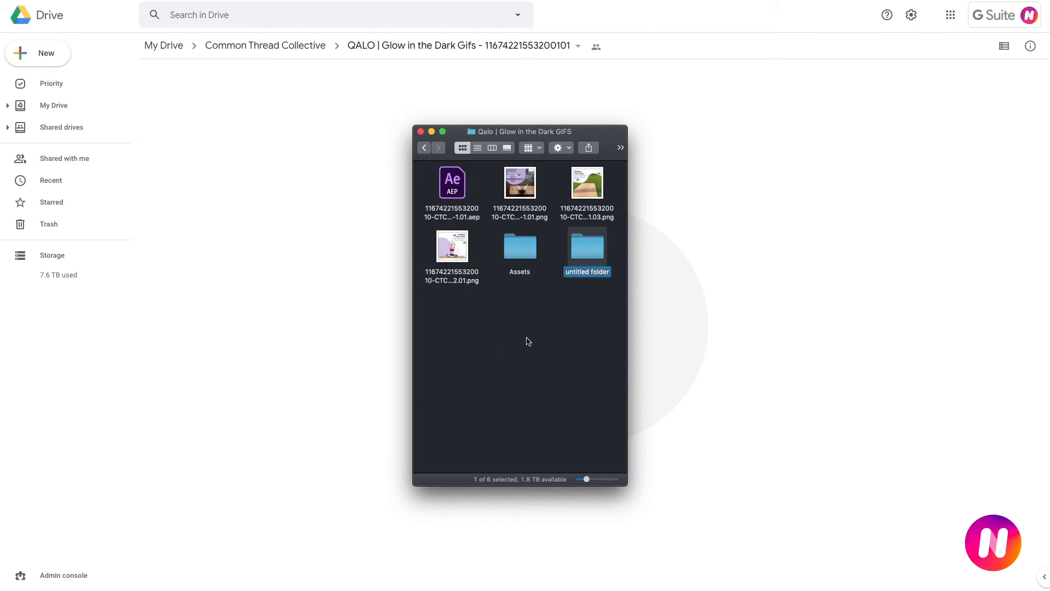
{"action": "type", "text": "Final Png"}
{"action": "key", "text": "Return"}
Move the three PNG files into the Final Png folder.
{"action": "left_click", "coordinate": [535, 367]}
{"action": "left_click", "coordinate": [587, 186]}
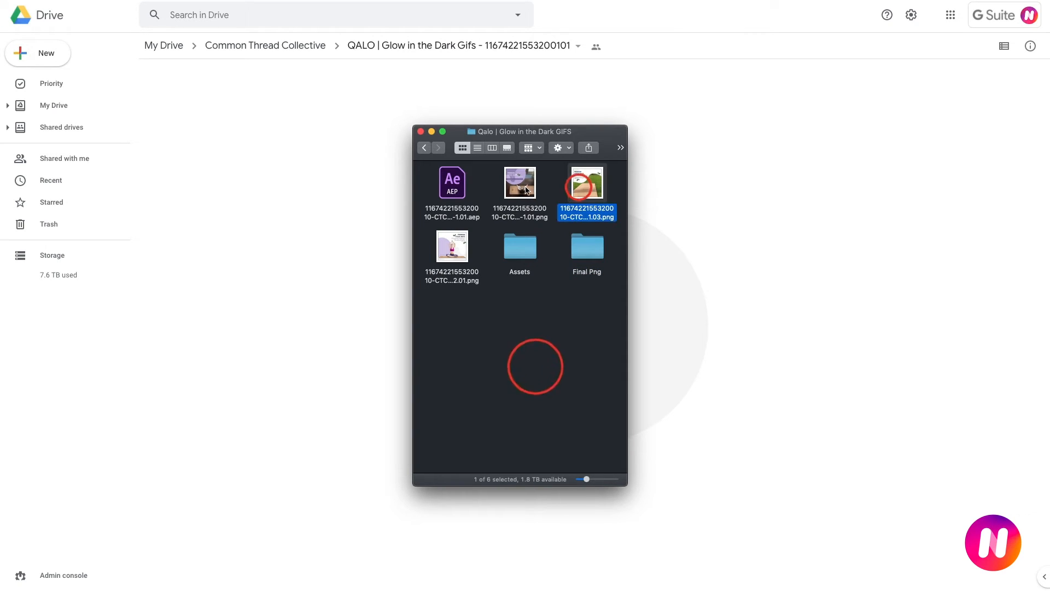
{"action": "left_click", "coordinate": [520, 182], "text": "super"}
{"action": "left_click", "coordinate": [457, 235], "text": "super"}
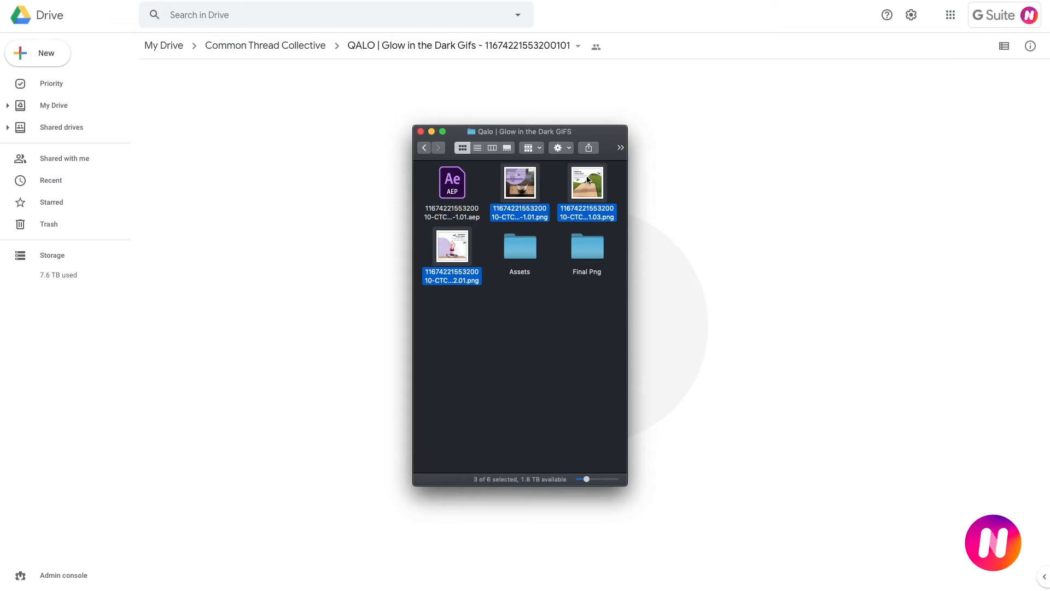
{"action": "left_click_drag", "start_coordinate": [587, 175], "coordinate": [586, 243]}
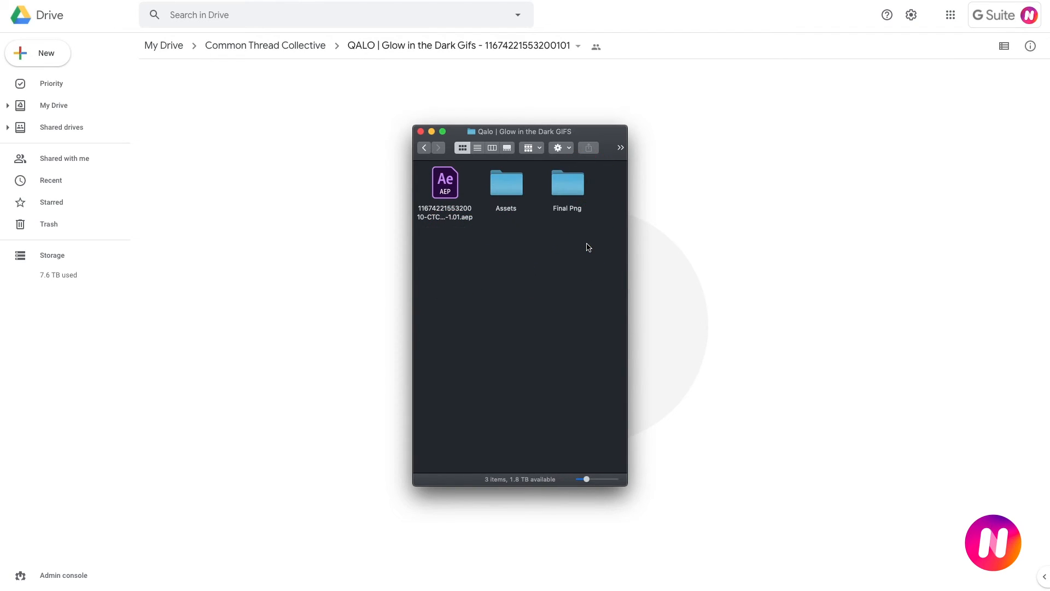
{"action": "left_click", "coordinate": [490, 219]}
{"action": "left_click", "coordinate": [549, 301]}
Group the AEP file, the Assets folder and the Final Png folder into one new folder.
{"action": "left_click", "coordinate": [455, 195]}
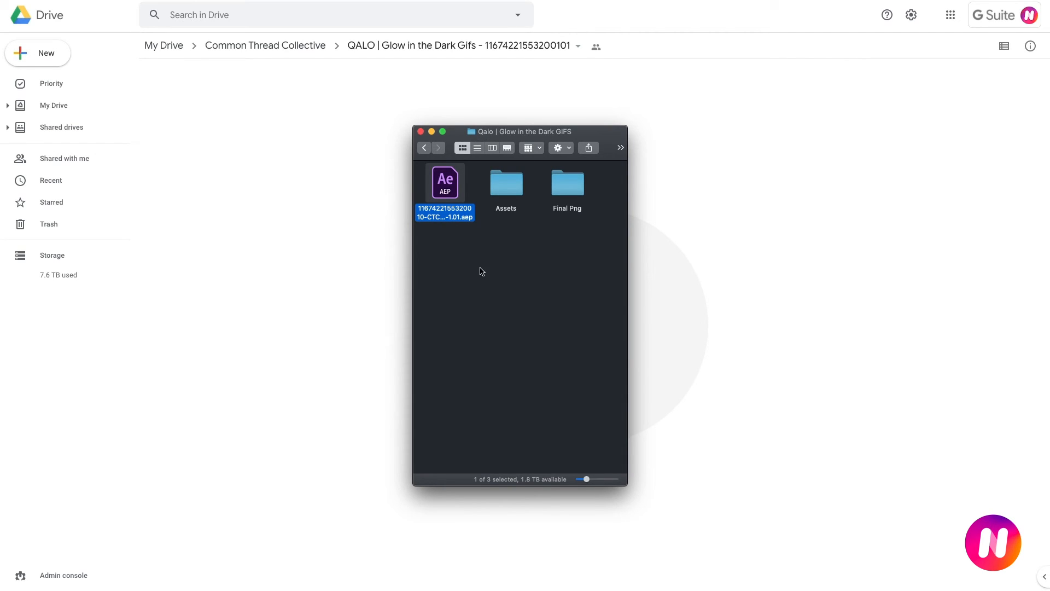
{"action": "left_click_drag", "start_coordinate": [438, 247], "coordinate": [566, 190]}
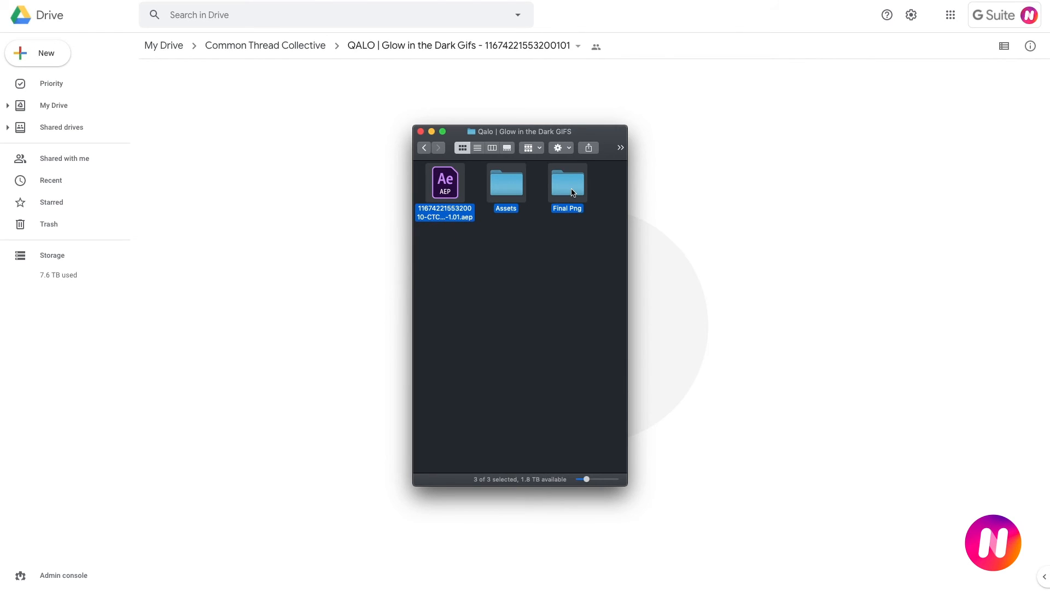
{"action": "right_click", "coordinate": [566, 189]}
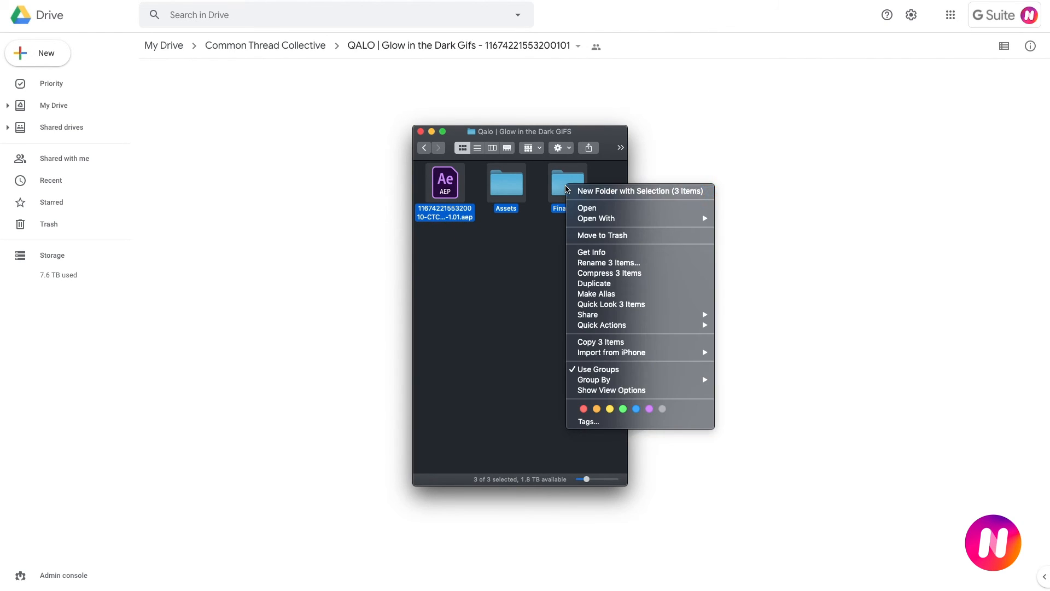
{"action": "left_click", "coordinate": [609, 193]}
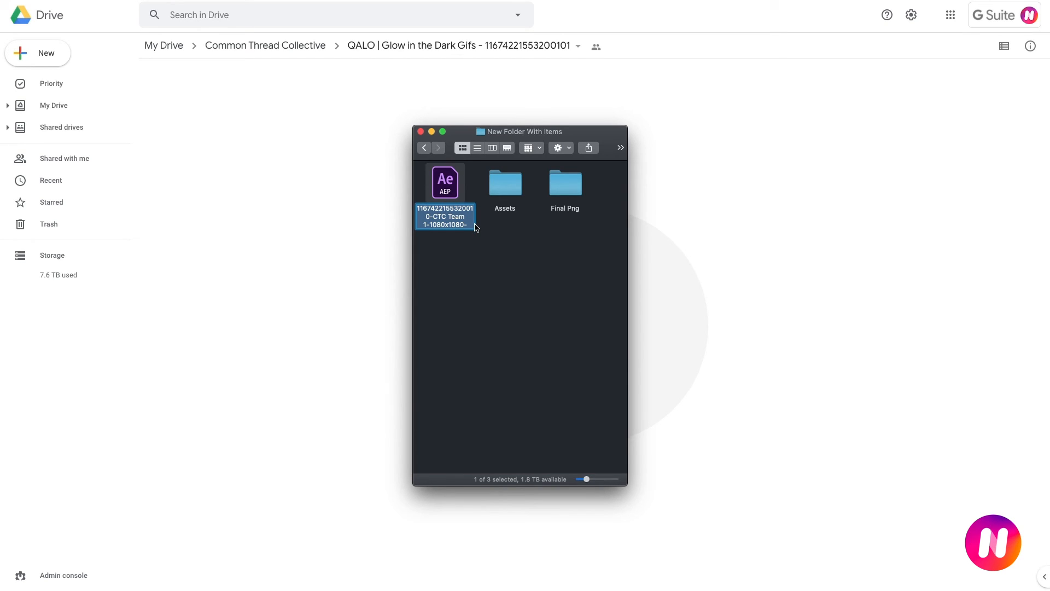
{"action": "left_click", "coordinate": [423, 148]}
{"action": "left_click", "coordinate": [450, 215]}
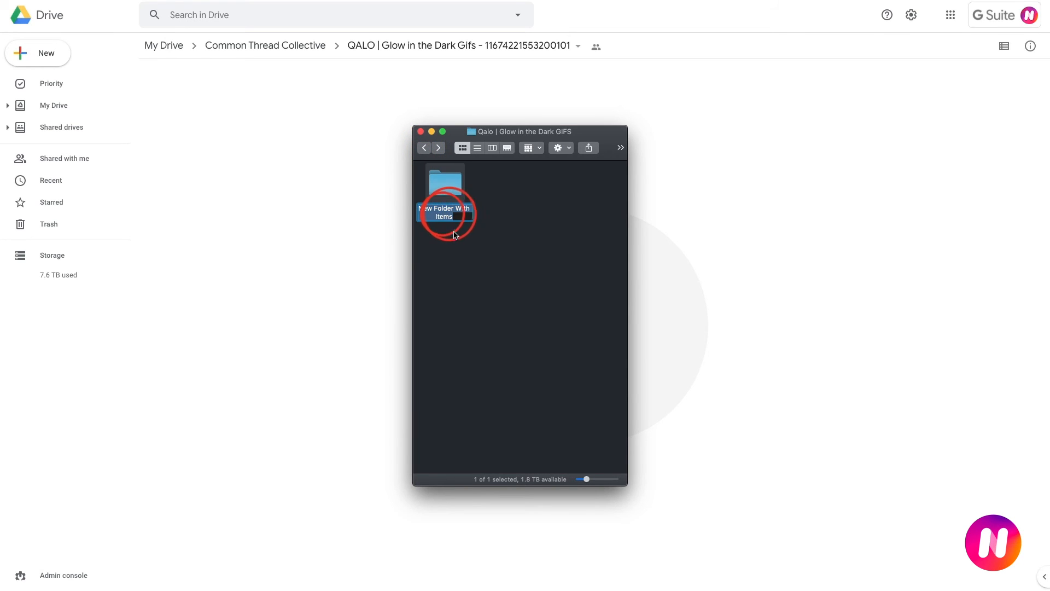
{"action": "type", "text": "0-CTC Team 1-1080x1080-AH-1.01"}
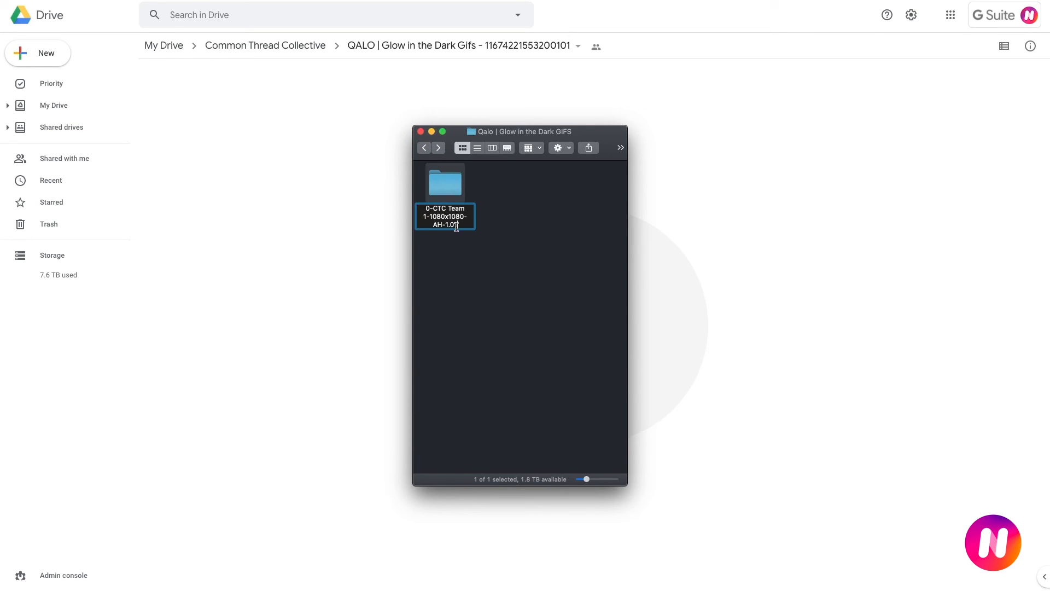
{"action": "left_click_drag", "start_coordinate": [430, 216], "coordinate": [473, 215]}
{"action": "type", "text": "1080x1"}
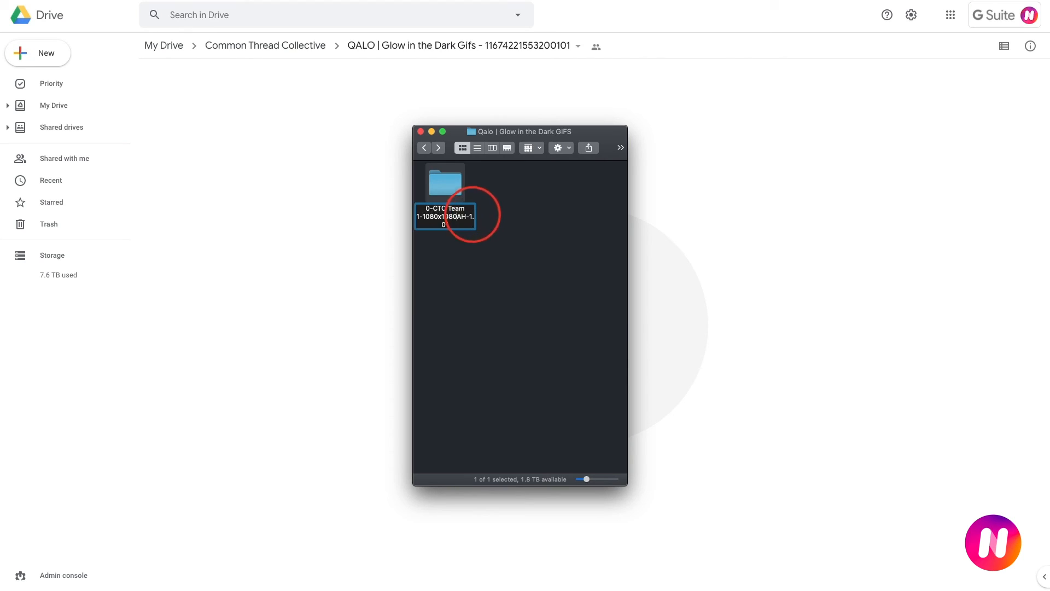
{"action": "key", "text": "BackSpace"}
{"action": "key", "text": "BackSpace"}
{"action": "key", "text": "BackSpace"}
{"action": "key", "text": "BackSpace"}
{"action": "key", "text": "BackSpace"}
{"action": "key", "text": "BackSpace"}
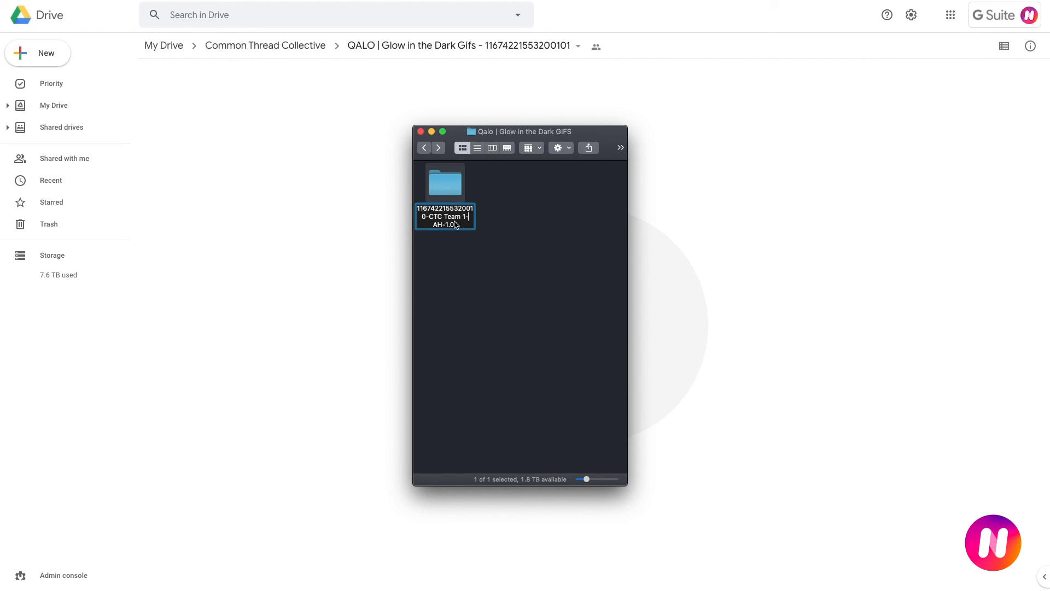
{"action": "left_click", "coordinate": [485, 274]}
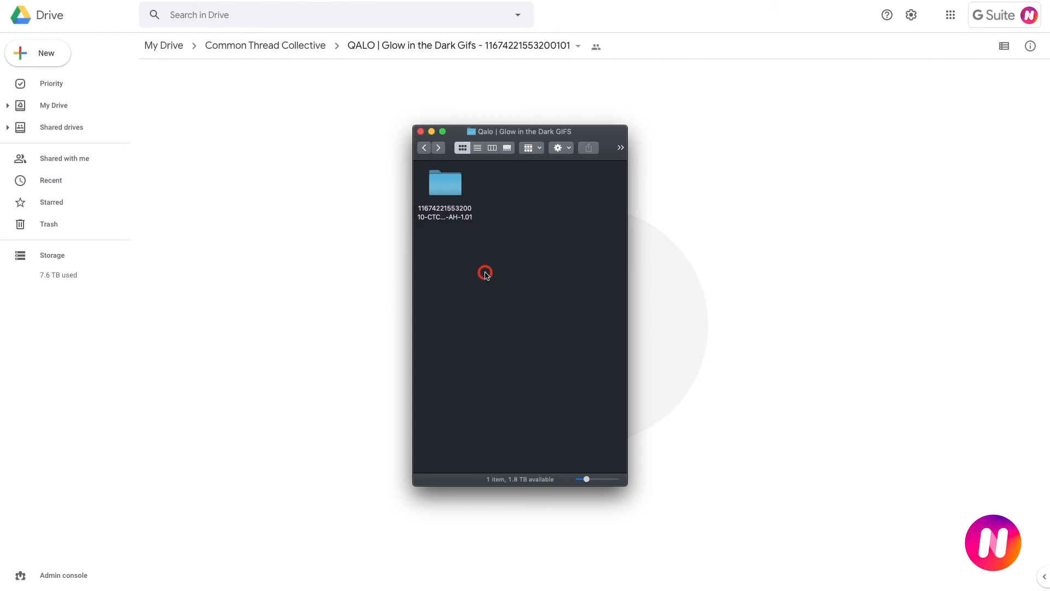
{"action": "right_click", "coordinate": [443, 179]}
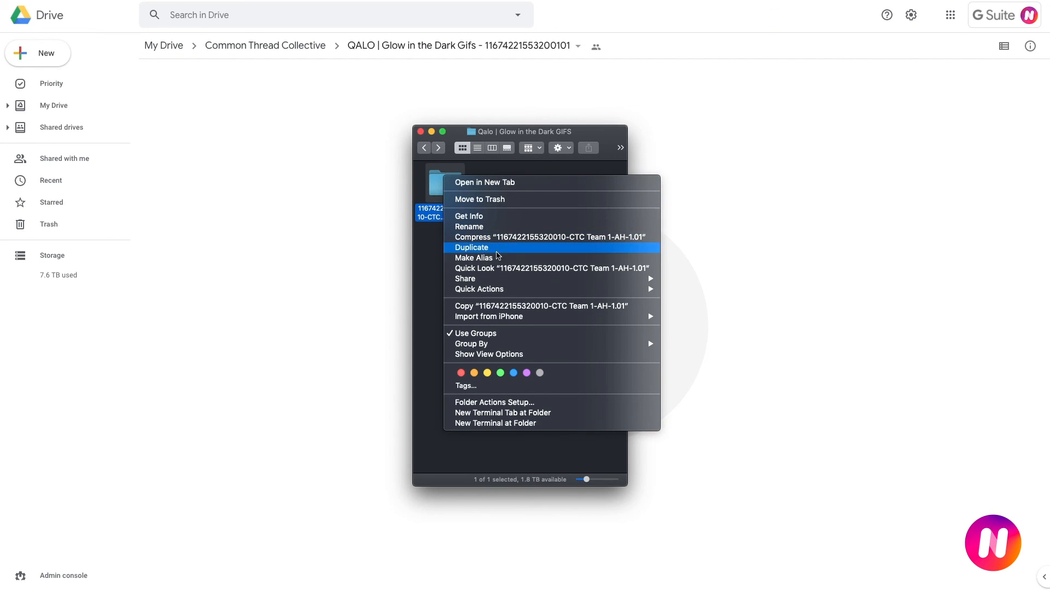
{"action": "left_click", "coordinate": [499, 237]}
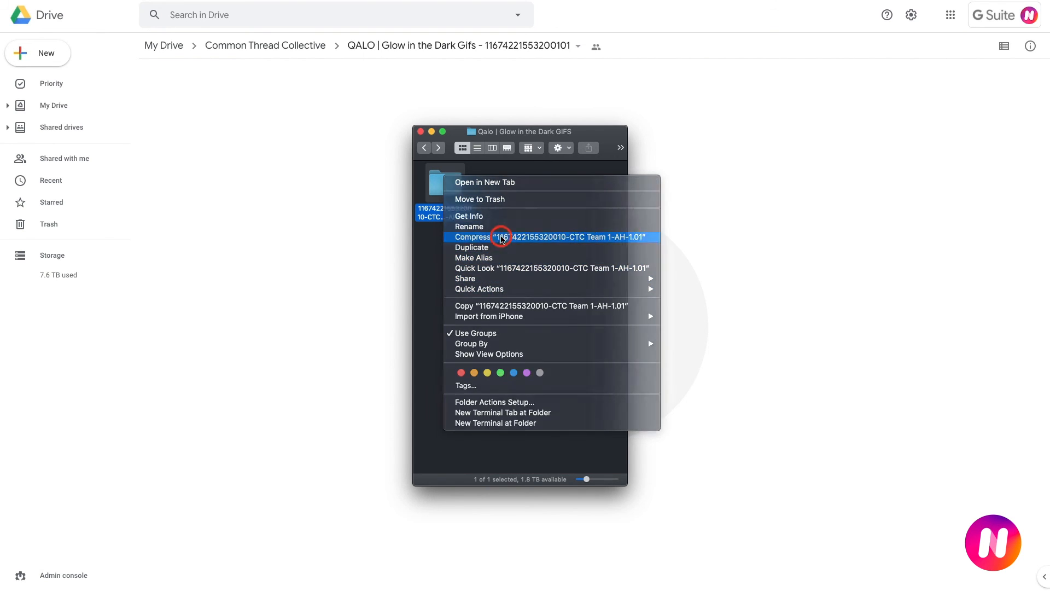
{"action": "left_click", "coordinate": [514, 365]}
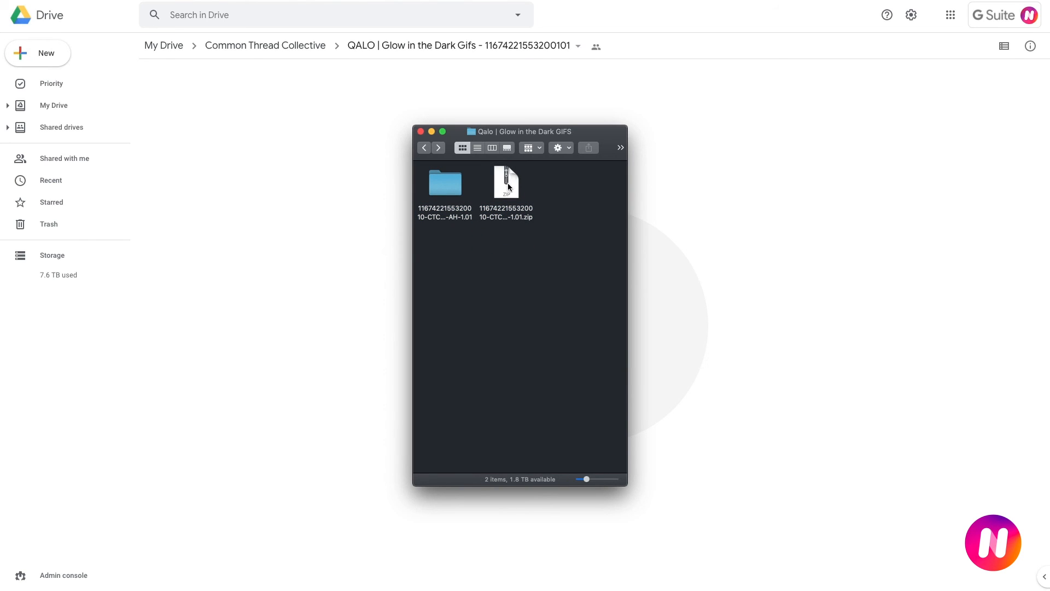
{"action": "left_click_drag", "start_coordinate": [507, 183], "coordinate": [680, 206]}
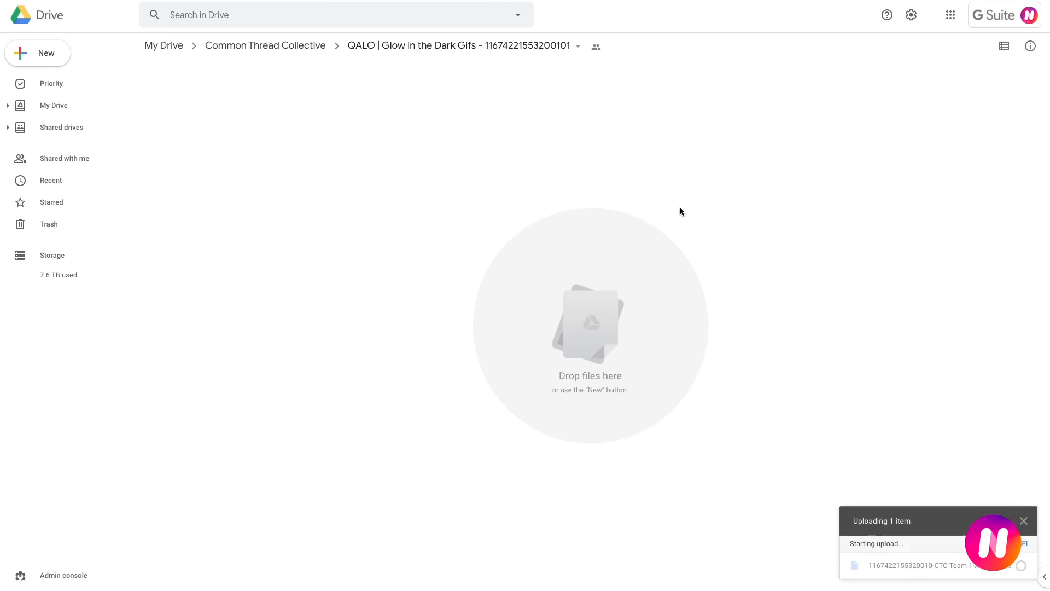